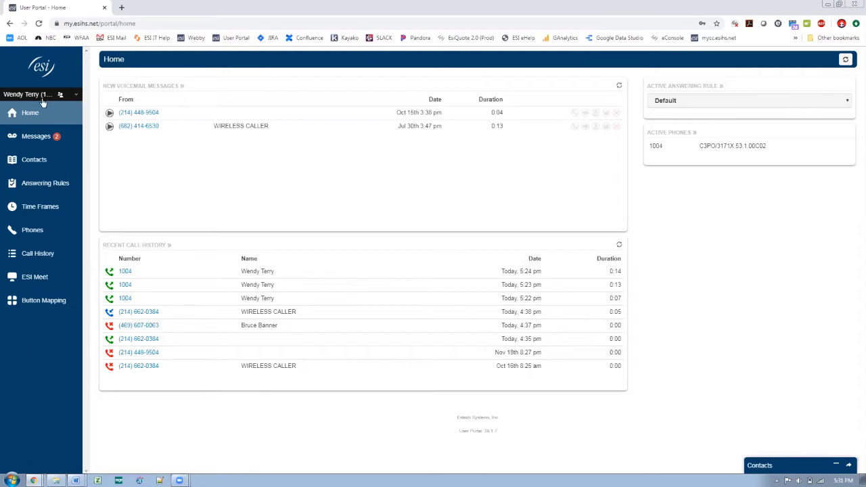
Open the Phones list to see extension 1004's registered C3PO/3171X phone
{"action": "left_click", "coordinate": [42, 231]}
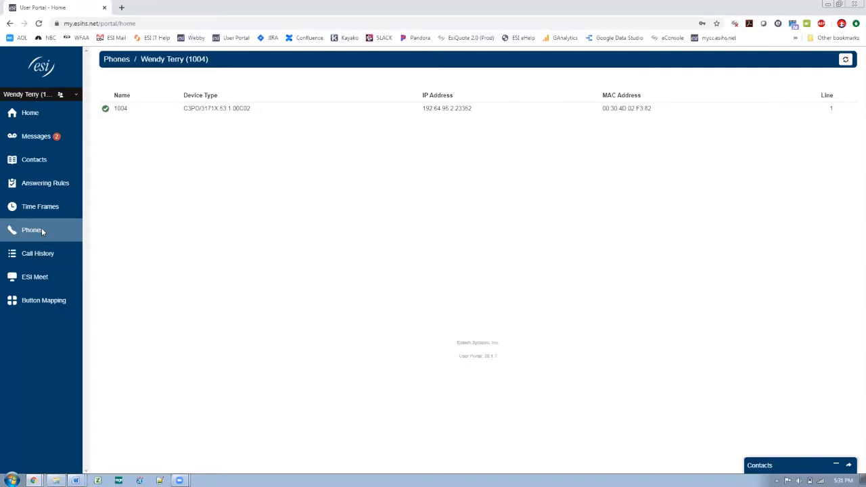
Open the Button Mapping page for extension 1004's ESI ePhone4
{"action": "left_click", "coordinate": [42, 302]}
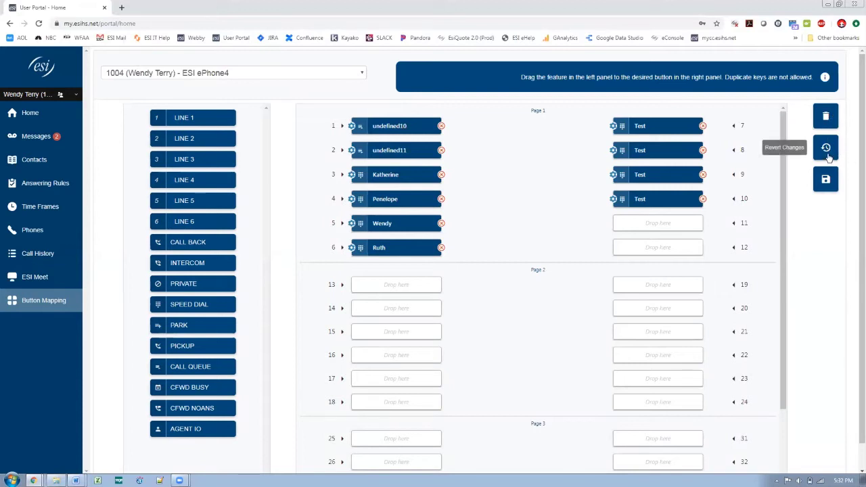
Clear all programmed keys on the ePhone4 button map and confirm the wipe
{"action": "left_click", "coordinate": [826, 118]}
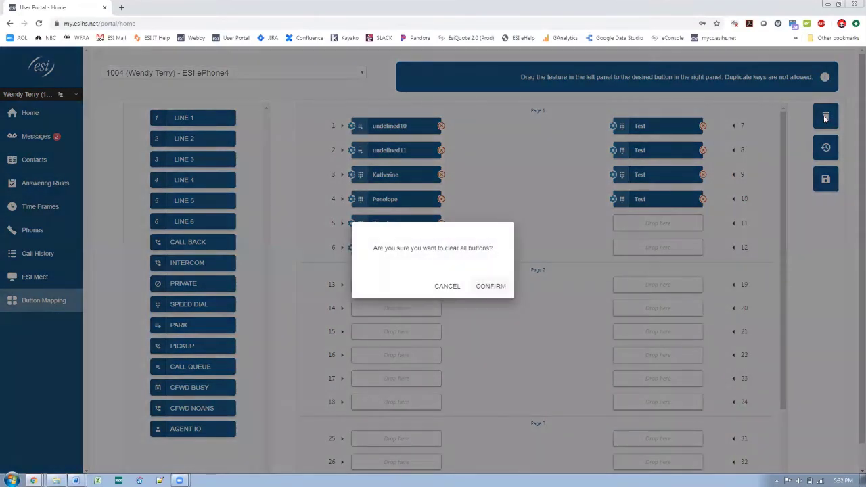
{"action": "left_click", "coordinate": [490, 287]}
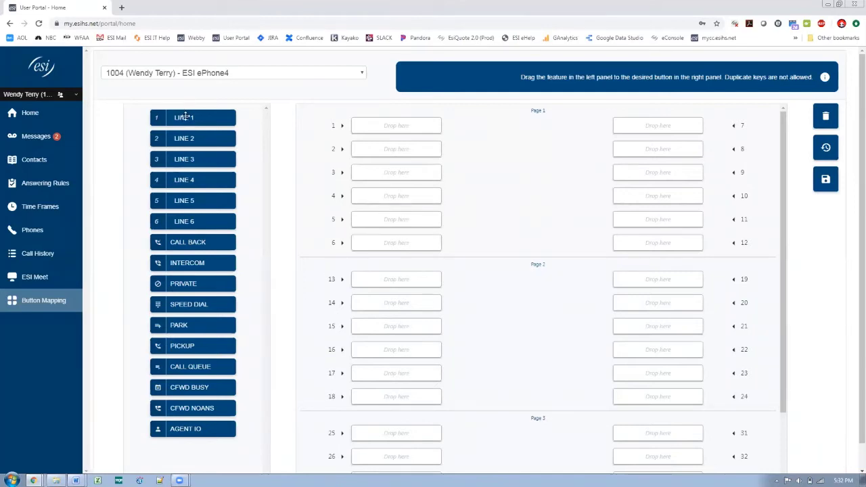
Place Lines 1, 2 and 3 on buttons 1–3, then move Line 3 to button 7
{"action": "left_click_drag", "start_coordinate": [184, 118], "coordinate": [391, 124]}
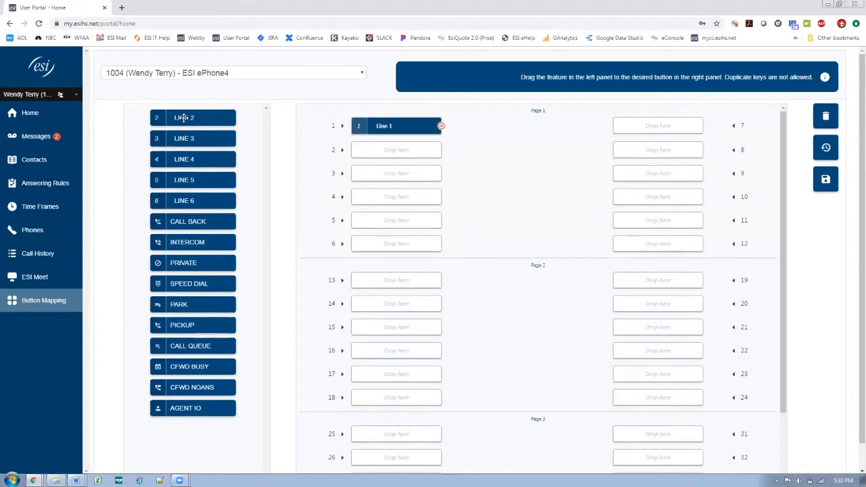
{"action": "left_click_drag", "start_coordinate": [184, 118], "coordinate": [384, 150]}
{"action": "left_click_drag", "start_coordinate": [190, 119], "coordinate": [392, 174]}
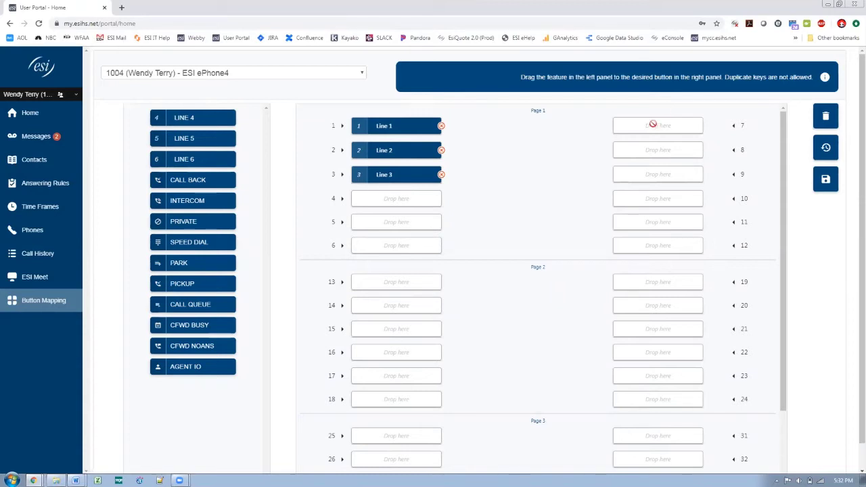
{"action": "left_click_drag", "start_coordinate": [393, 174], "coordinate": [656, 123]}
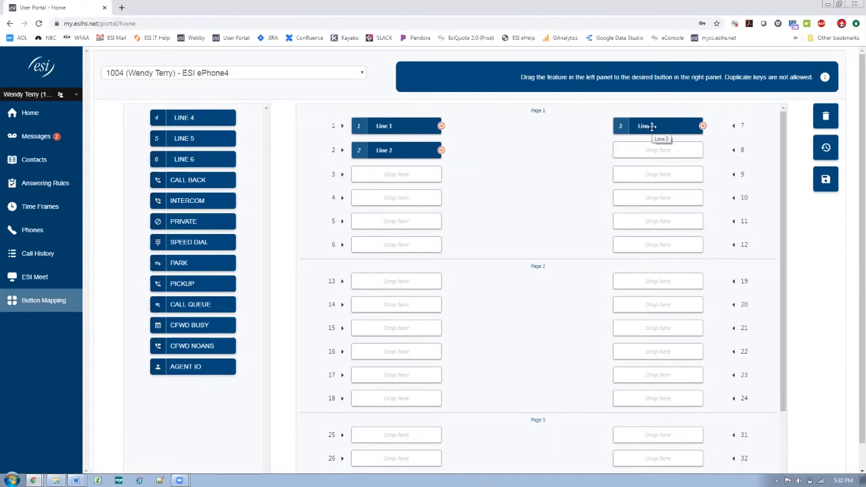
Try Line 3 on button 1, then clear it and re-map Line 1 and Line 2 to buttons 1 and 2
{"action": "left_click_drag", "start_coordinate": [652, 126], "coordinate": [391, 126]}
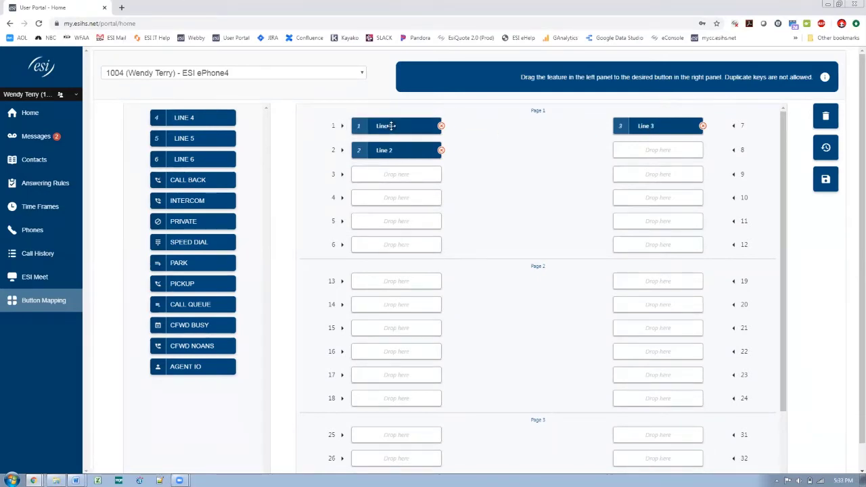
{"action": "left_click", "coordinate": [441, 126]}
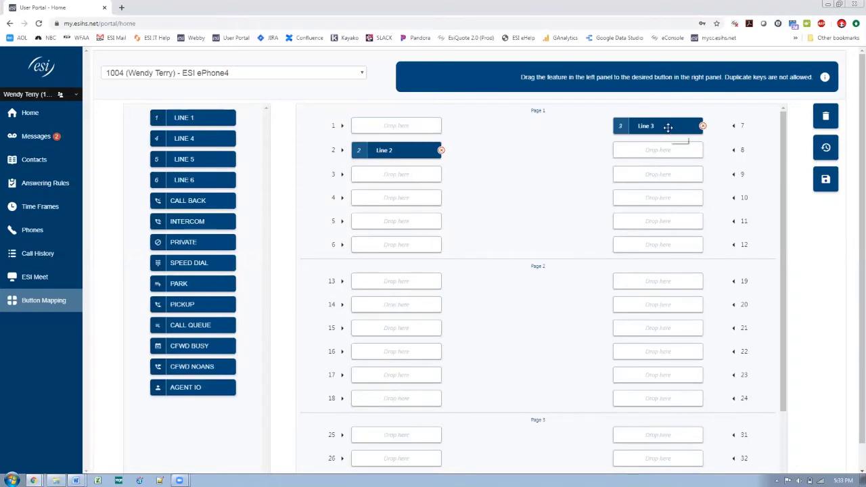
{"action": "left_click_drag", "start_coordinate": [669, 127], "coordinate": [407, 128]}
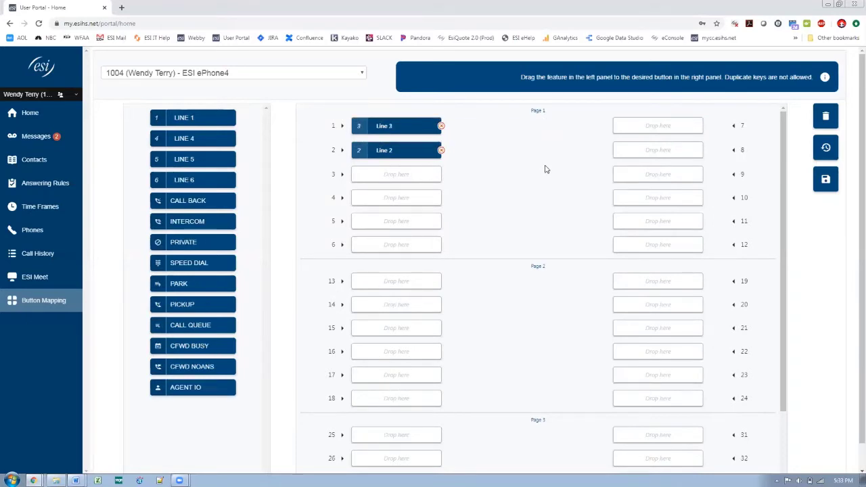
{"action": "left_click", "coordinate": [441, 150]}
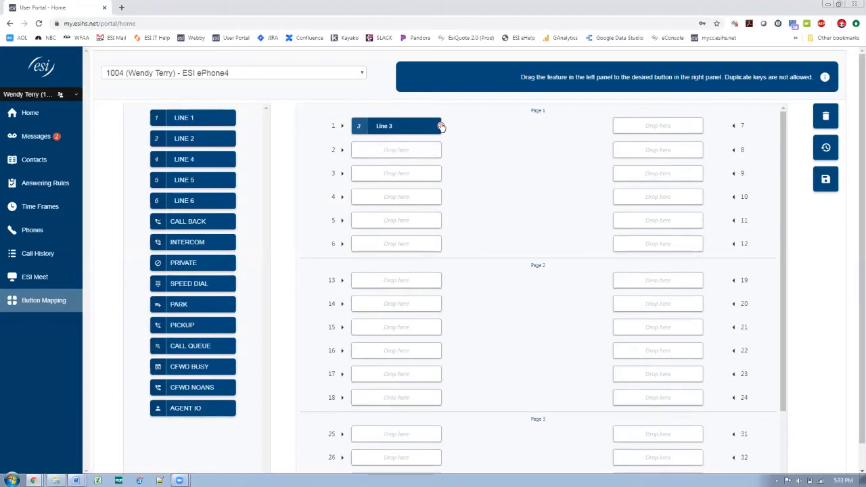
{"action": "left_click", "coordinate": [442, 126]}
{"action": "left_click_drag", "start_coordinate": [207, 117], "coordinate": [406, 122]}
{"action": "left_click_drag", "start_coordinate": [192, 117], "coordinate": [393, 151]}
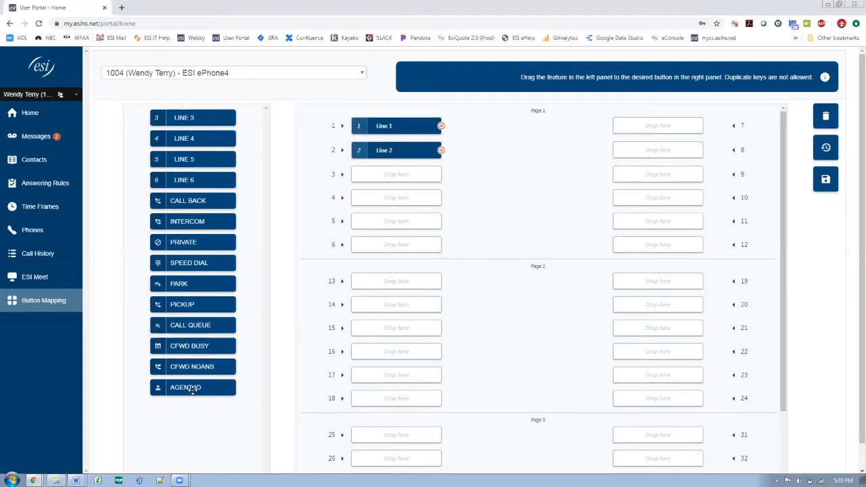
Map an Agent IO key to button 12
{"action": "left_click_drag", "start_coordinate": [193, 392], "coordinate": [660, 250]}
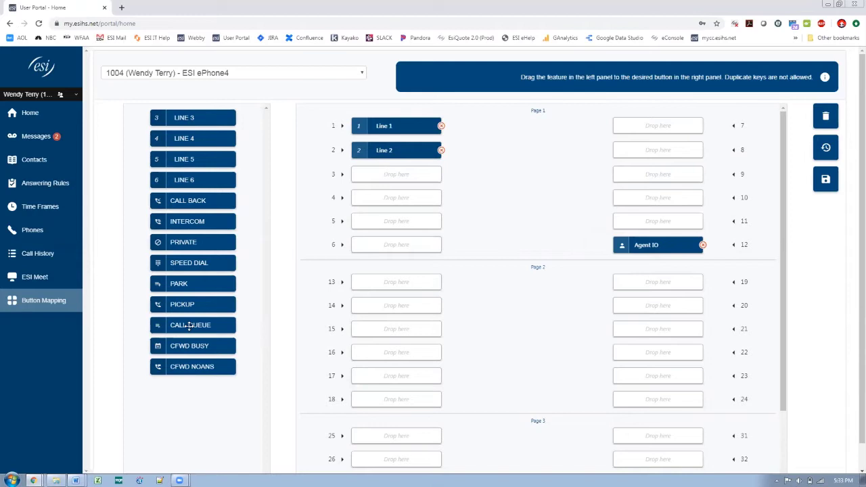
Put a CustomerService 5000 call queue key labelled 'CustSv Que' on button 11
{"action": "left_click_drag", "start_coordinate": [190, 326], "coordinate": [647, 221]}
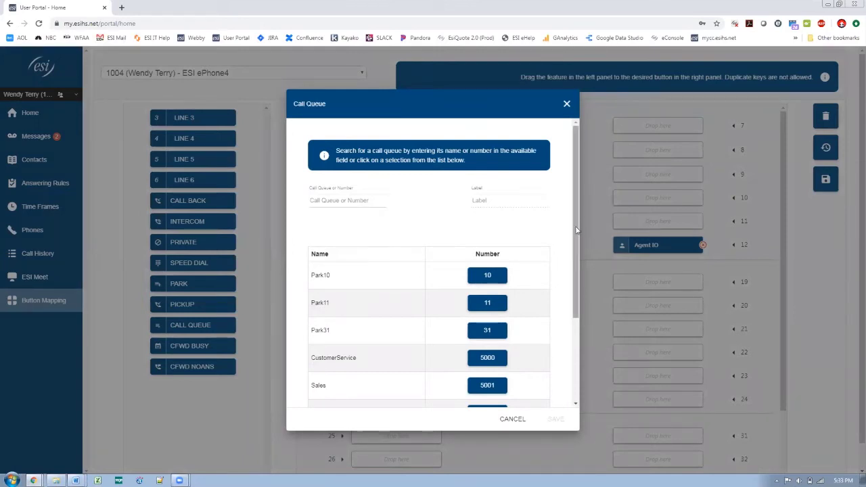
{"action": "left_click_drag", "start_coordinate": [576, 230], "coordinate": [575, 287]}
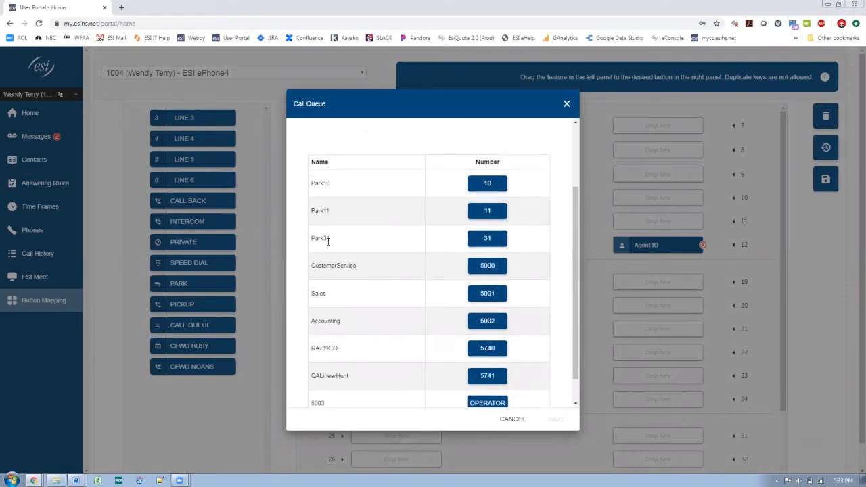
{"action": "left_click", "coordinate": [480, 266]}
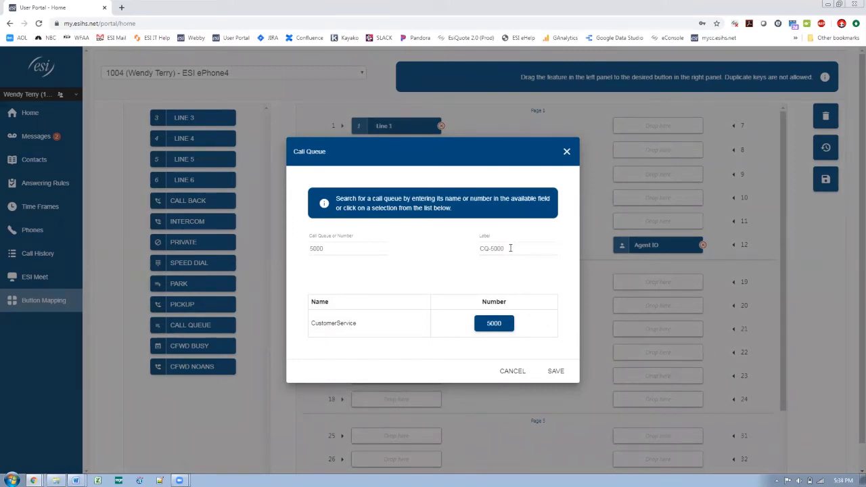
{"action": "left_click_drag", "start_coordinate": [510, 248], "coordinate": [434, 252]}
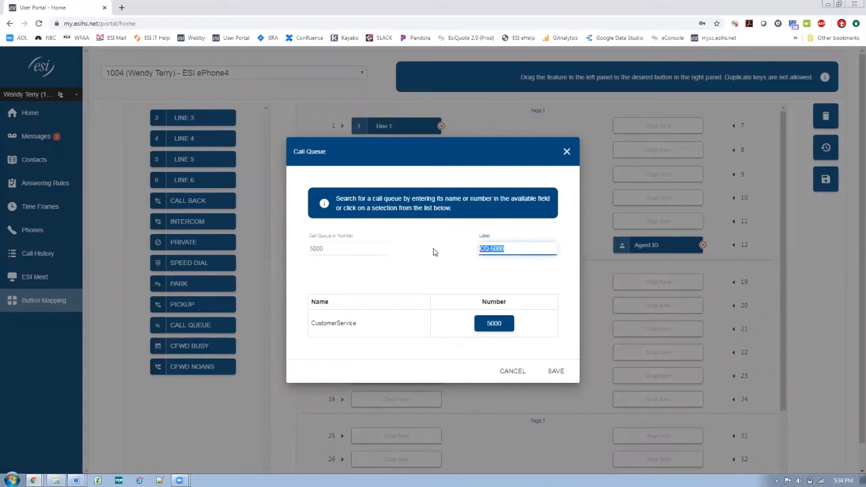
{"action": "type", "text": "CustSv Que"}
{"action": "left_click", "coordinate": [557, 372]}
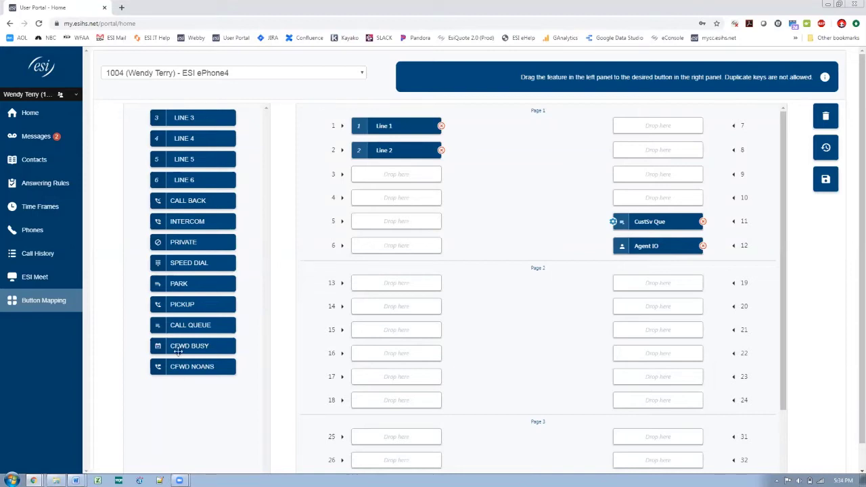
Put an Accounting 5002 call queue key labelled 'Acctg' on button 10
{"action": "left_click_drag", "start_coordinate": [180, 327], "coordinate": [639, 205]}
{"action": "left_click_drag", "start_coordinate": [577, 238], "coordinate": [578, 339]}
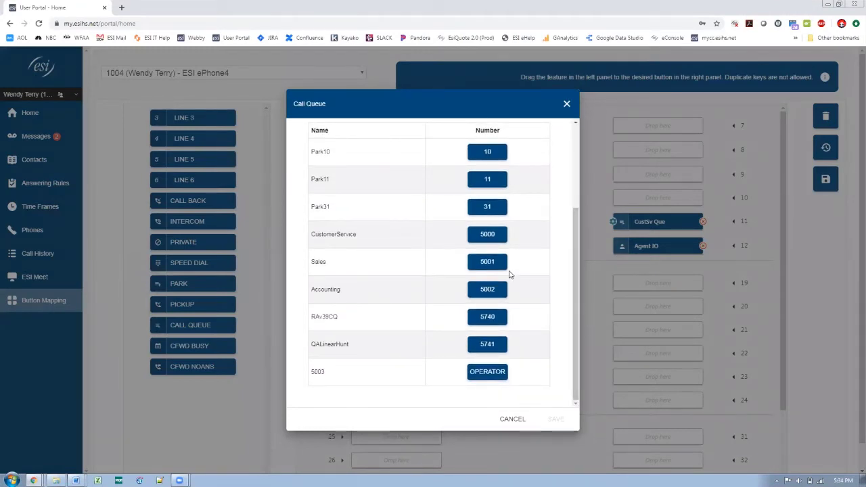
{"action": "left_click", "coordinate": [489, 292]}
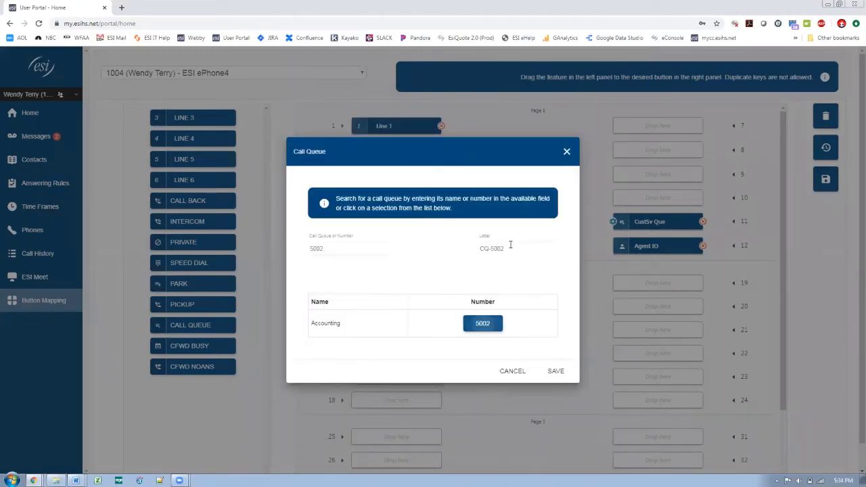
{"action": "left_click_drag", "start_coordinate": [511, 248], "coordinate": [409, 252]}
{"action": "type", "text": "Acct"}
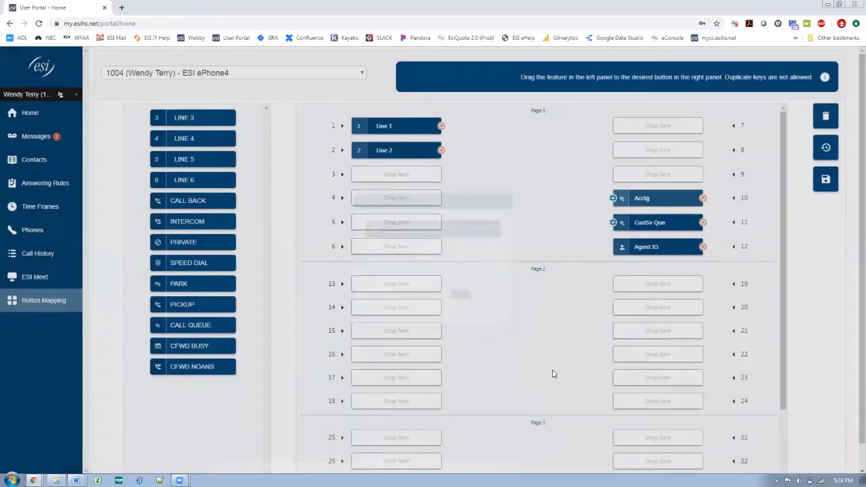
{"action": "left_click", "coordinate": [555, 373]}
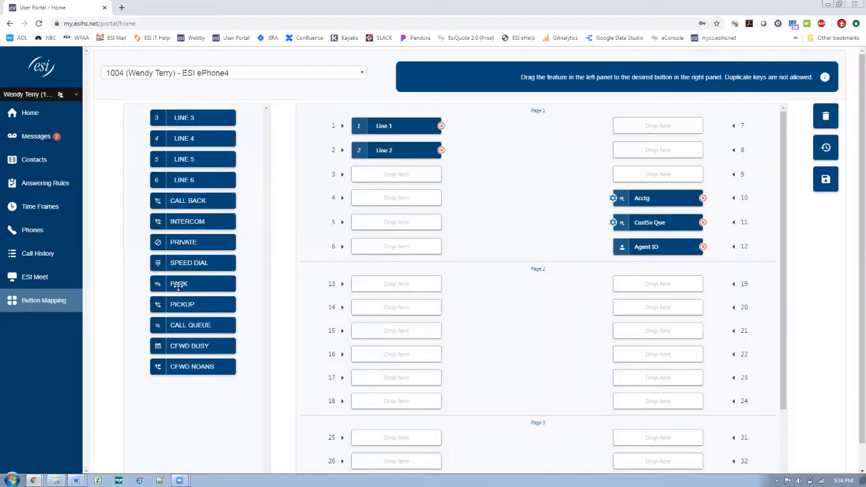
Place a Park key on button 6 and a queue-10 call queue key labelled Park10 on button 5
{"action": "left_click_drag", "start_coordinate": [178, 287], "coordinate": [383, 247]}
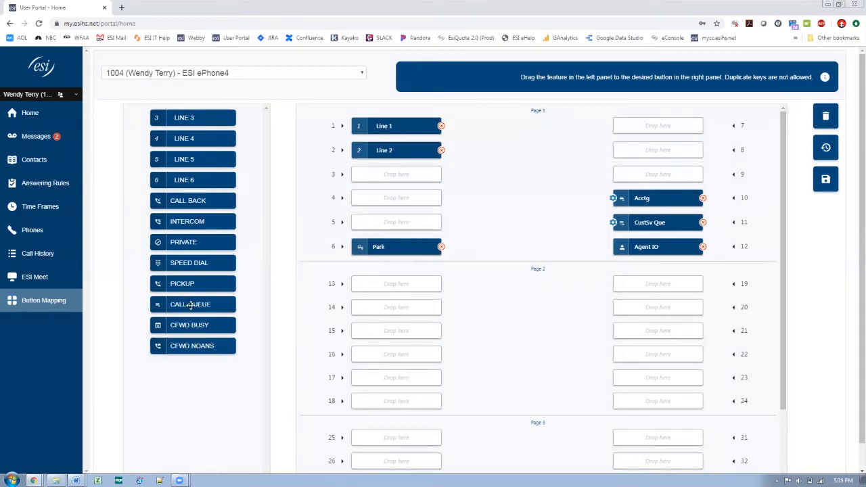
{"action": "left_click_drag", "start_coordinate": [190, 306], "coordinate": [396, 225]}
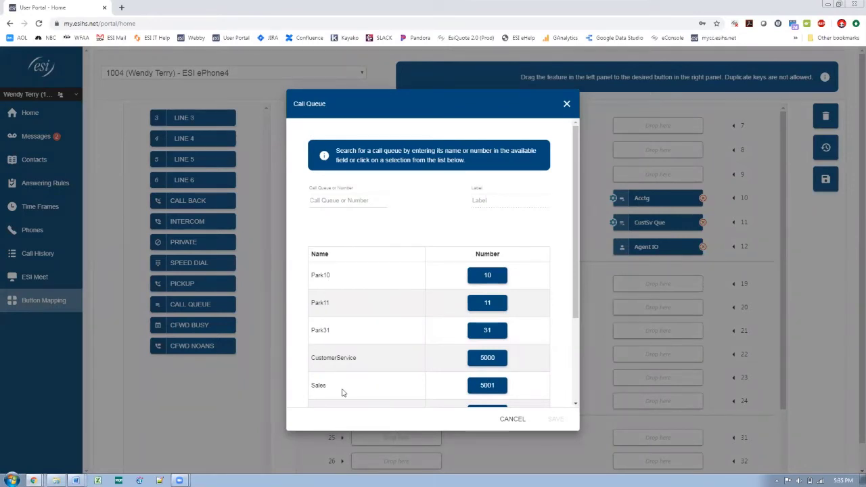
{"action": "left_click", "coordinate": [488, 279]}
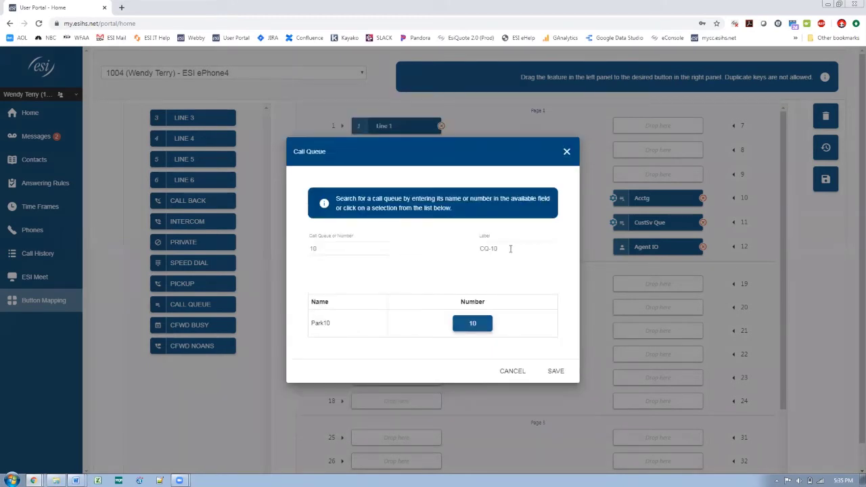
{"action": "left_click_drag", "start_coordinate": [480, 248], "coordinate": [490, 249]}
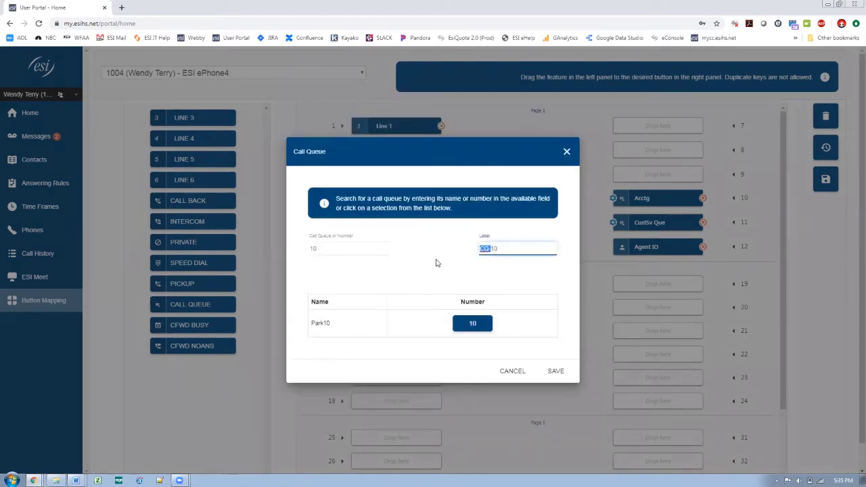
{"action": "type", "text": "Park"}
{"action": "left_click", "coordinate": [554, 369]}
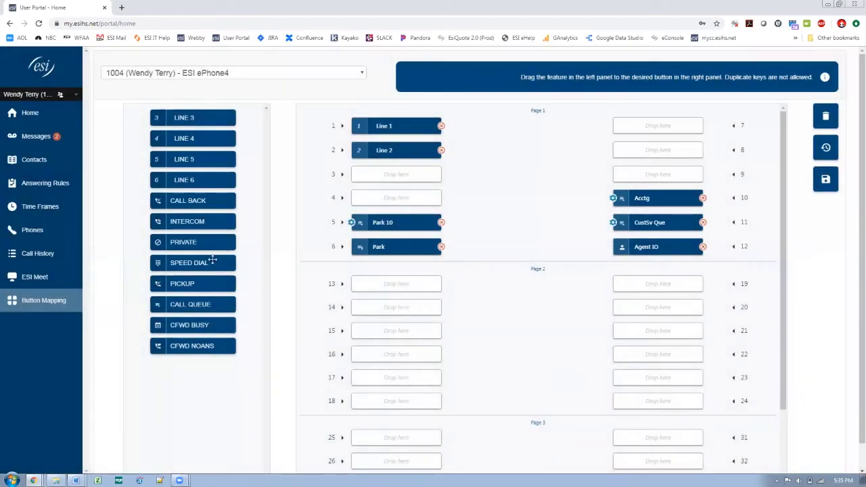
Map button 4 to the Park11 queue labelled 'Park 11' and add a Pickup key on button 9
{"action": "left_click_drag", "start_coordinate": [196, 304], "coordinate": [389, 199]}
{"action": "left_click", "coordinate": [487, 305]}
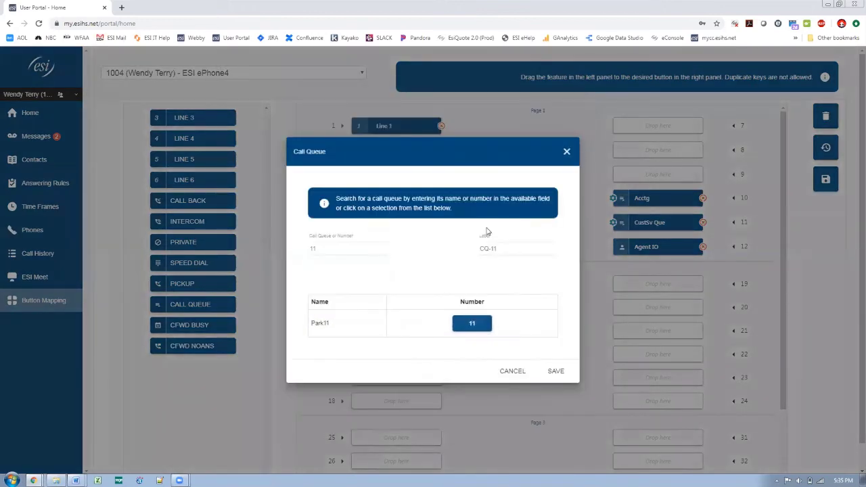
{"action": "left_click_drag", "start_coordinate": [492, 249], "coordinate": [456, 251]}
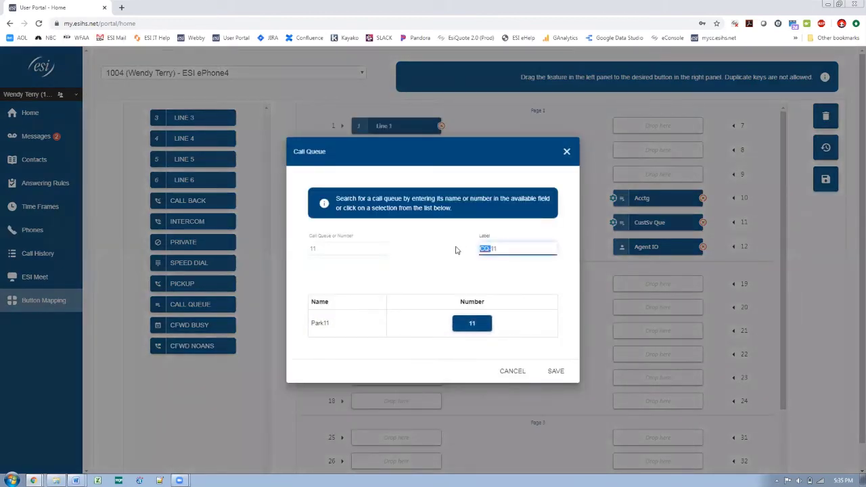
{"action": "type", "text": "Park"}
{"action": "left_click", "coordinate": [556, 371]}
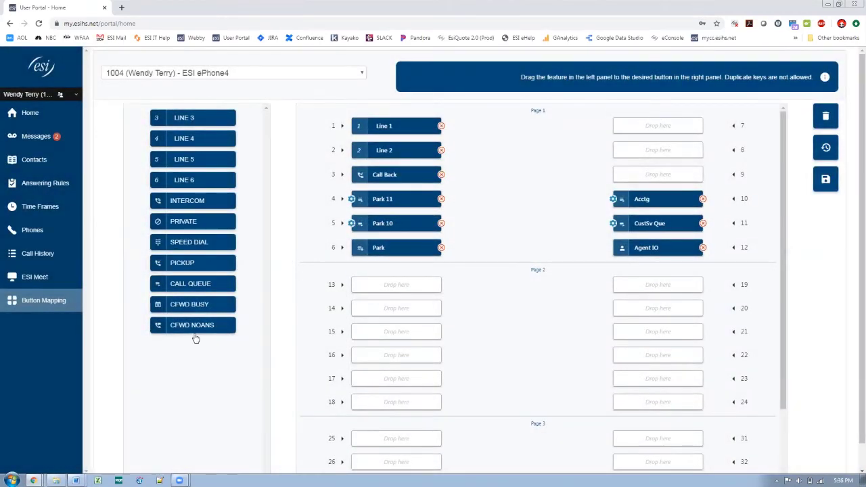
{"action": "left_click_drag", "start_coordinate": [184, 262], "coordinate": [654, 174]}
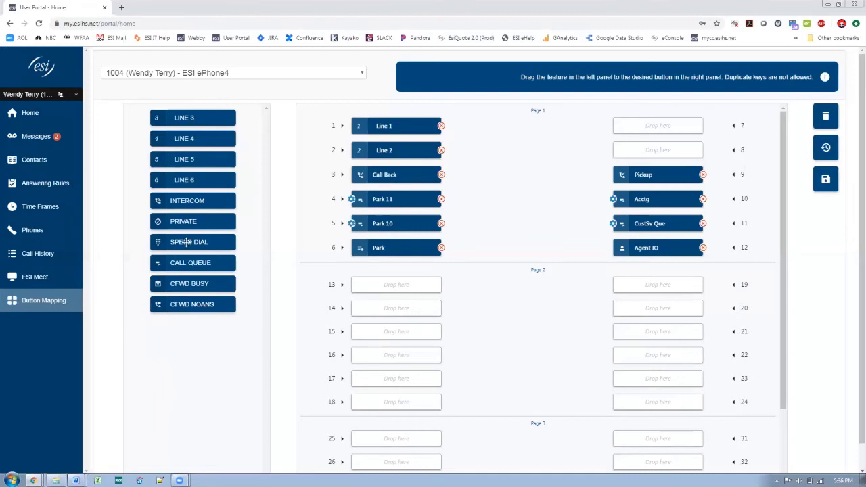
Add a speed dial on key 13 for the first directory contact, labelled Art
{"action": "left_click_drag", "start_coordinate": [187, 242], "coordinate": [395, 287]}
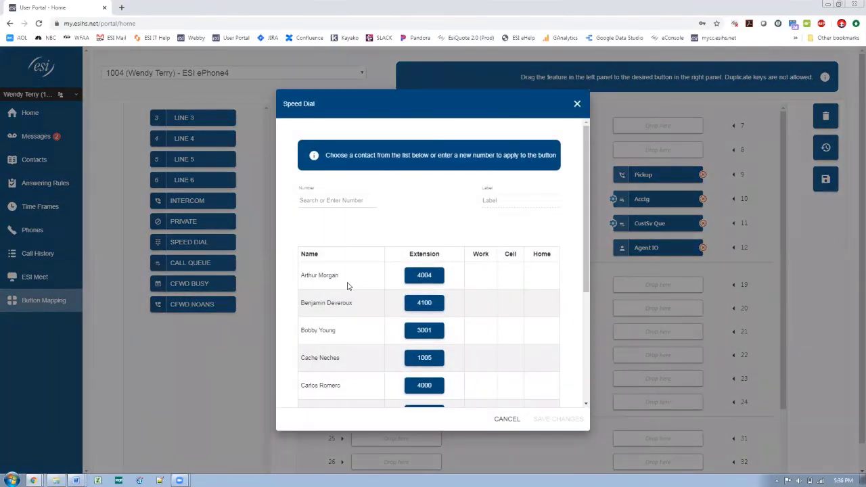
{"action": "scroll", "coordinate": [591, 282], "scroll_direction": "down", "scroll_amount": 2}
{"action": "left_click_drag", "start_coordinate": [591, 278], "coordinate": [594, 186]}
{"action": "left_click", "coordinate": [421, 278]}
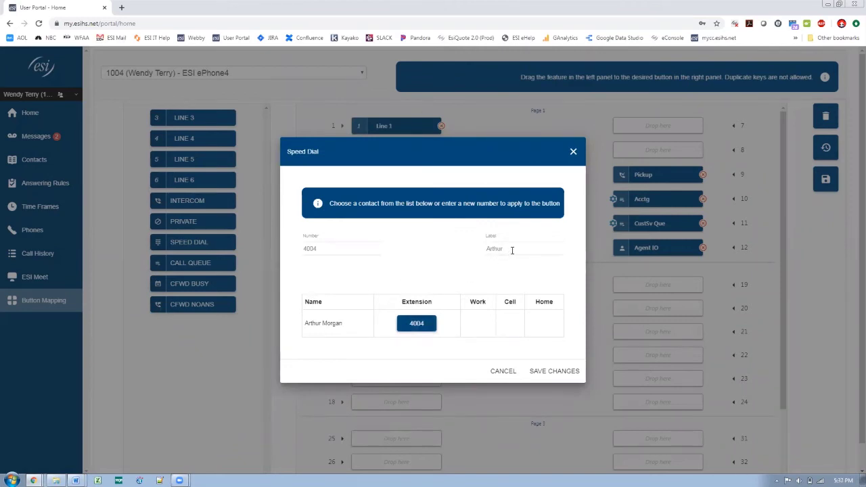
{"action": "left_click", "coordinate": [512, 249]}
{"action": "left_click", "coordinate": [558, 371]}
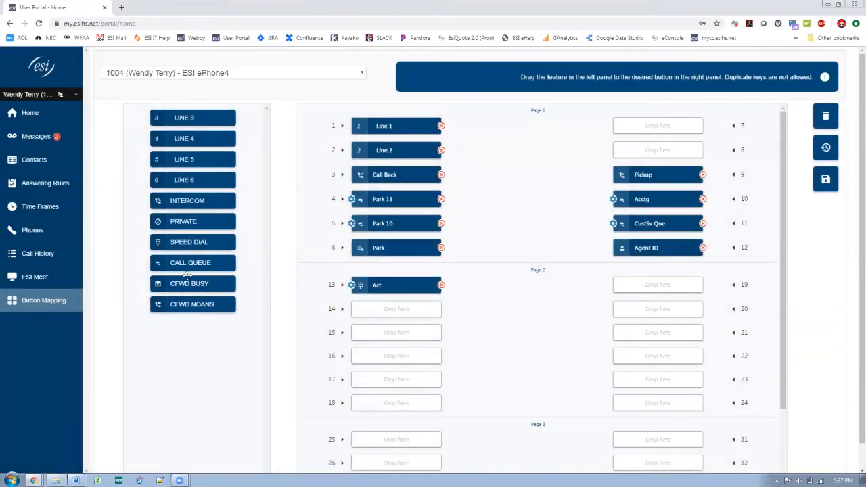
Add a speed dial on key 14 for a contact from directory page 3, labelled Ruth
{"action": "left_click_drag", "start_coordinate": [185, 242], "coordinate": [389, 313]}
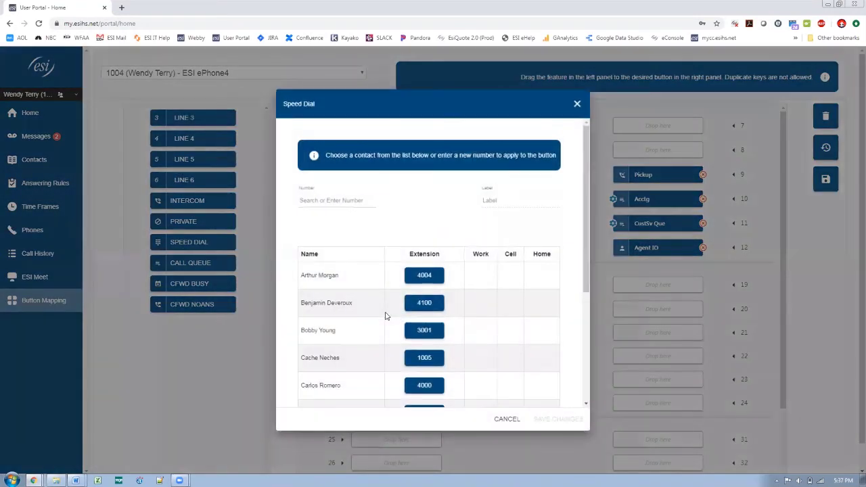
{"action": "left_click", "coordinate": [587, 369]}
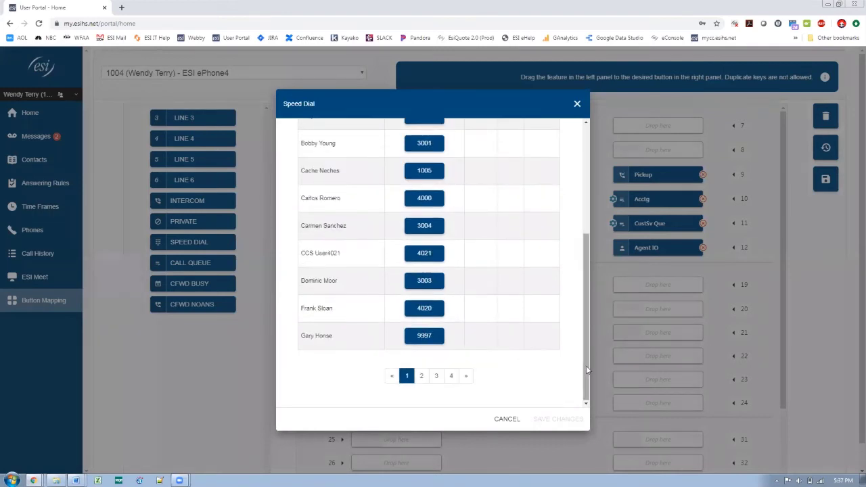
{"action": "left_click", "coordinate": [435, 377]}
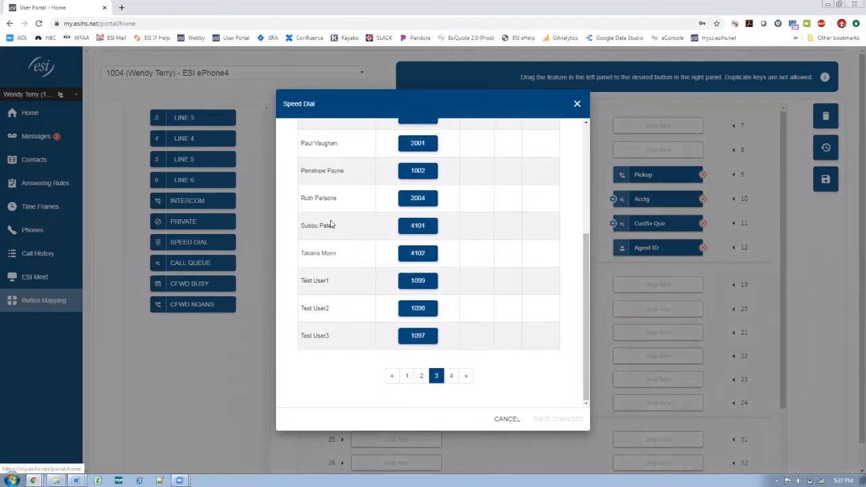
{"action": "left_click", "coordinate": [418, 200]}
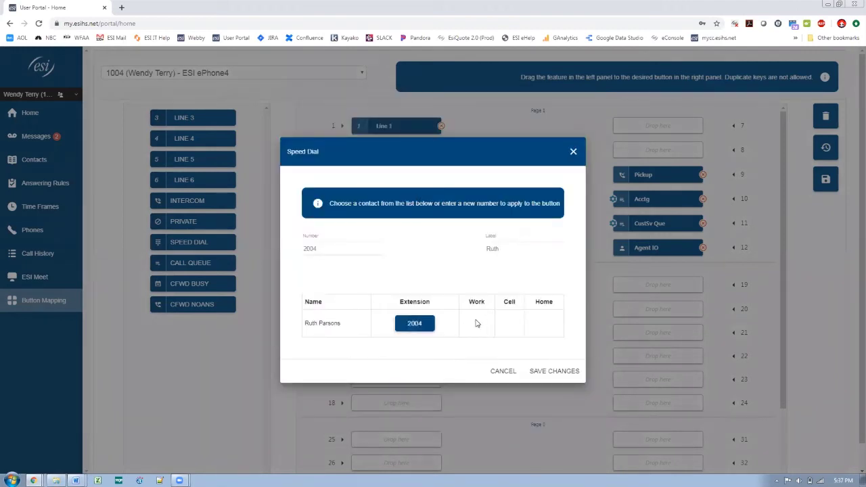
{"action": "left_click", "coordinate": [538, 372]}
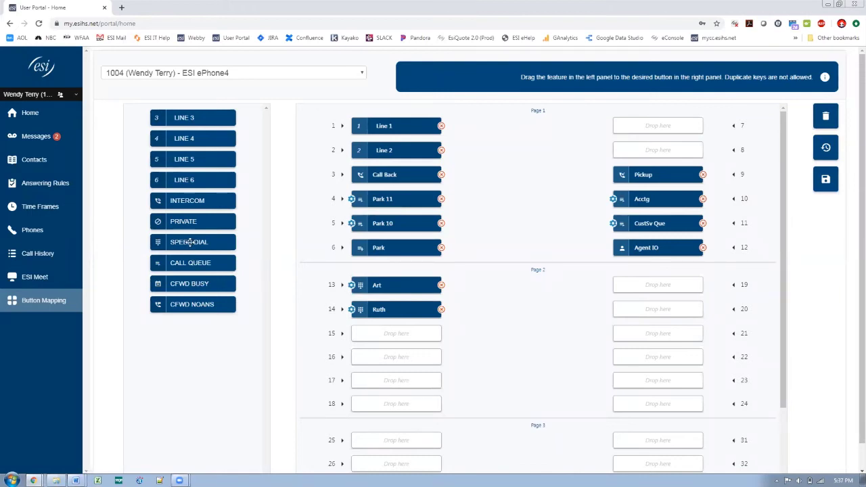
Place a speed dial on key 15 with the main office number, labelled 'ESI Main', and save
{"action": "left_click_drag", "start_coordinate": [188, 241], "coordinate": [396, 334]}
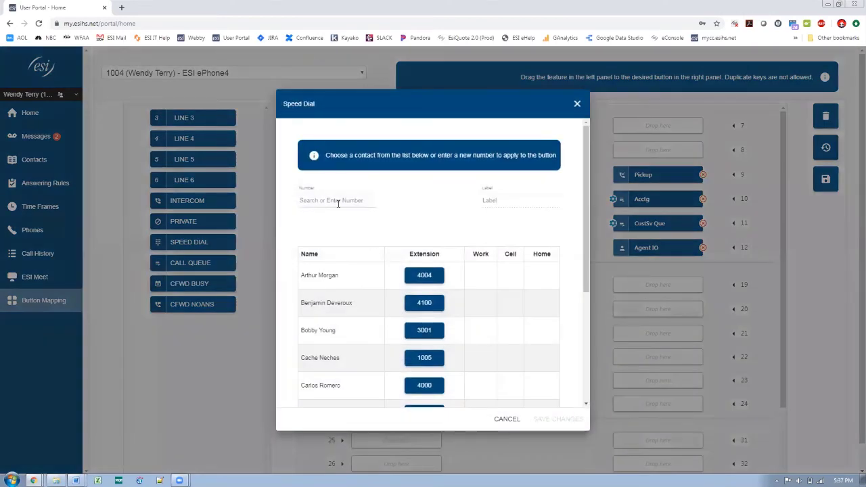
{"action": "left_click", "coordinate": [338, 202]}
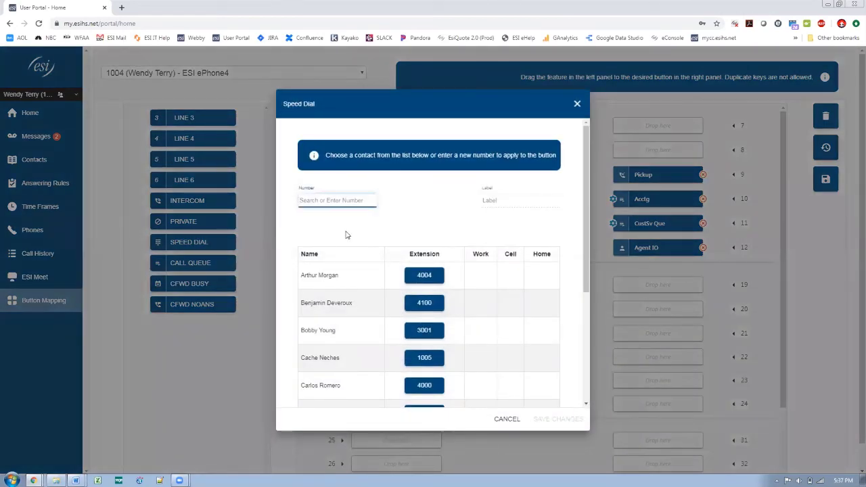
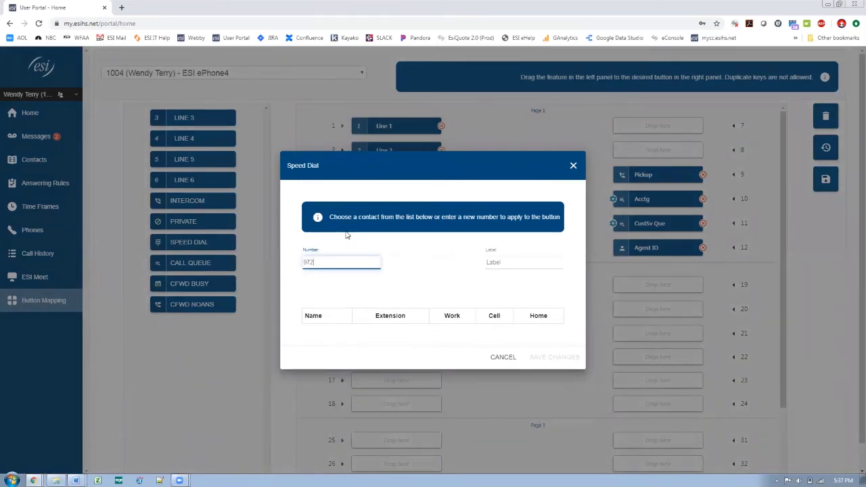
{"action": "left_click", "coordinate": [530, 263]}
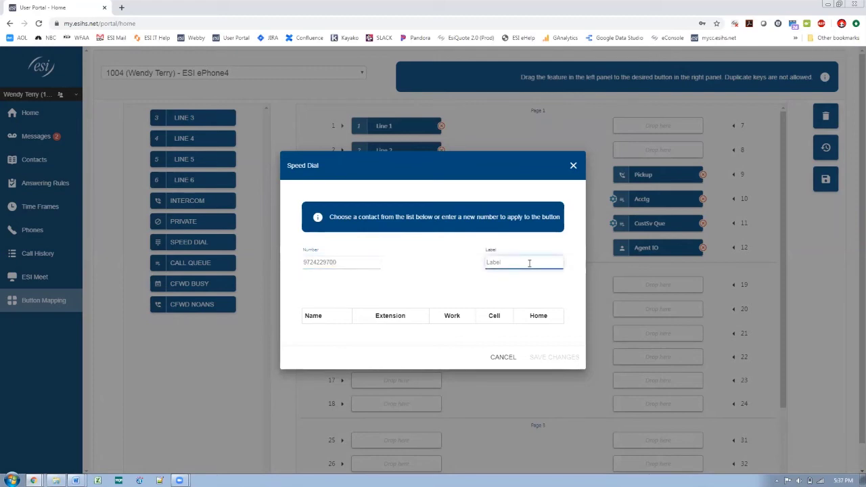
{"action": "type", "text": "ESI Main"}
{"action": "left_click", "coordinate": [550, 358]}
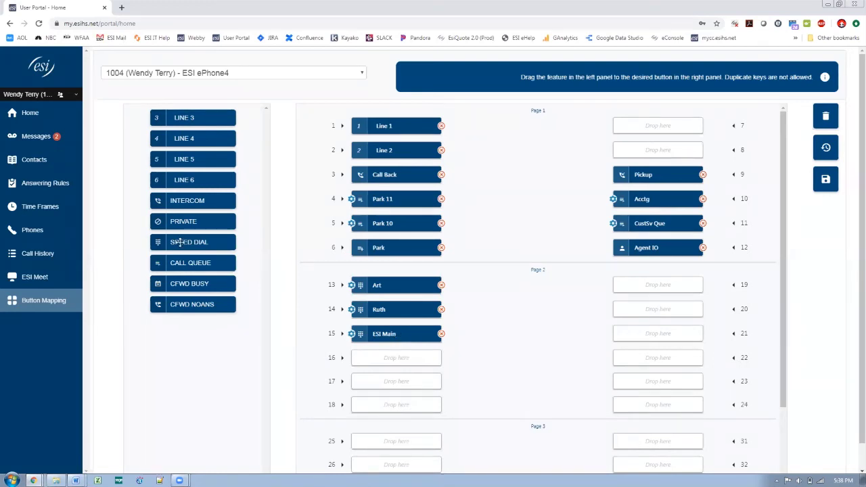
Place a speed dial on key 16 with the printer's phone number, labelled 'Printer', and save
{"action": "left_click_drag", "start_coordinate": [182, 242], "coordinate": [381, 358]}
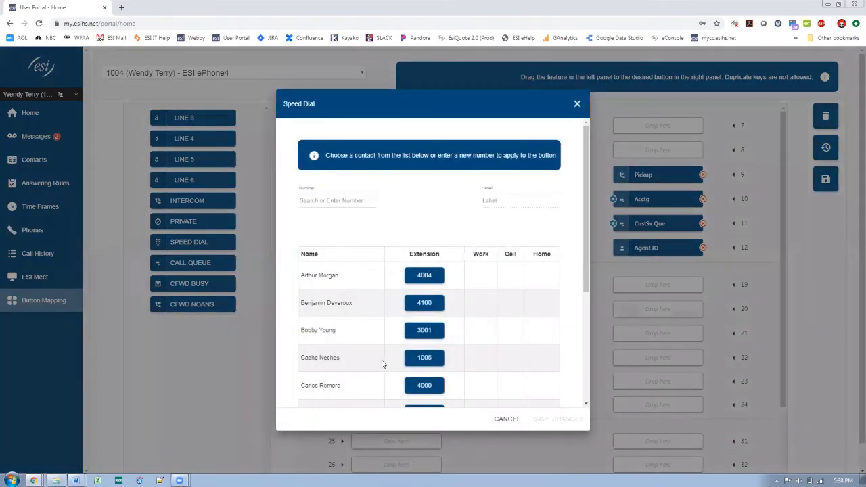
{"action": "left_click", "coordinate": [349, 200]}
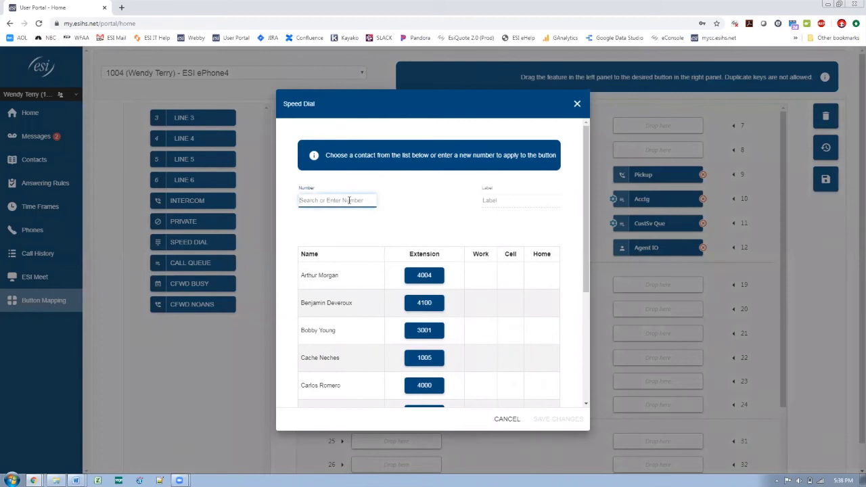
{"action": "type", "text": "214"}
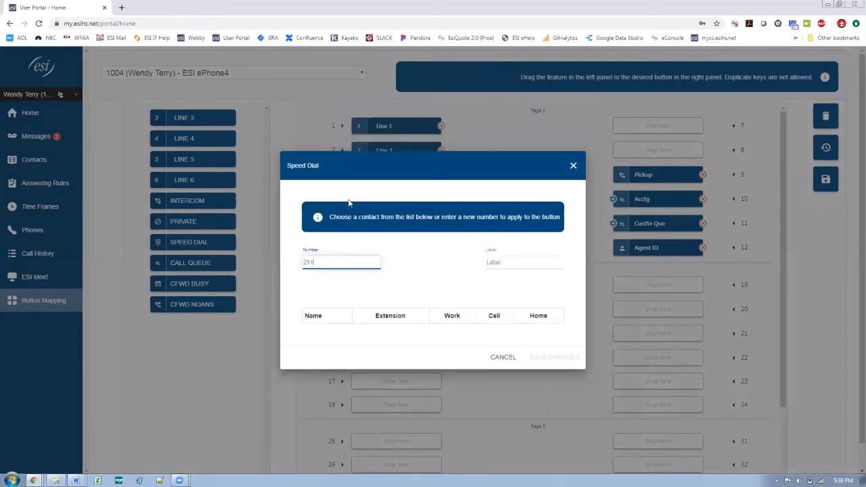
{"action": "type", "text": "5551234"}
{"action": "key", "text": "Tab"}
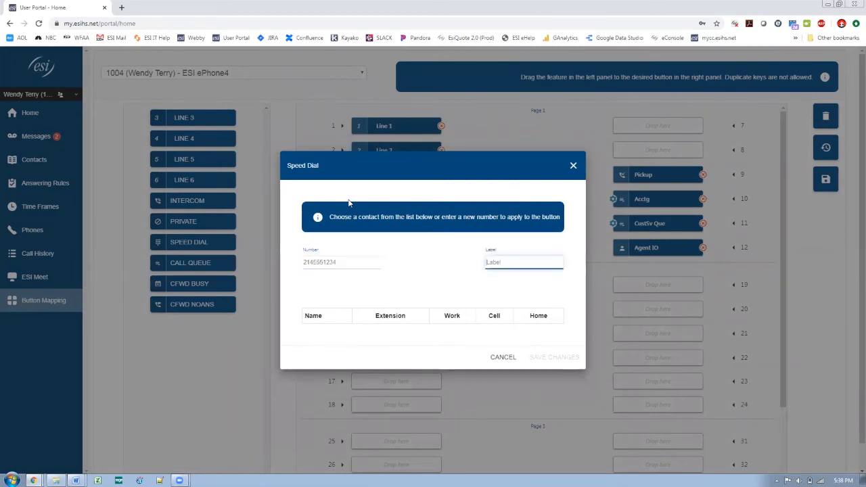
{"action": "type", "text": "Printer"}
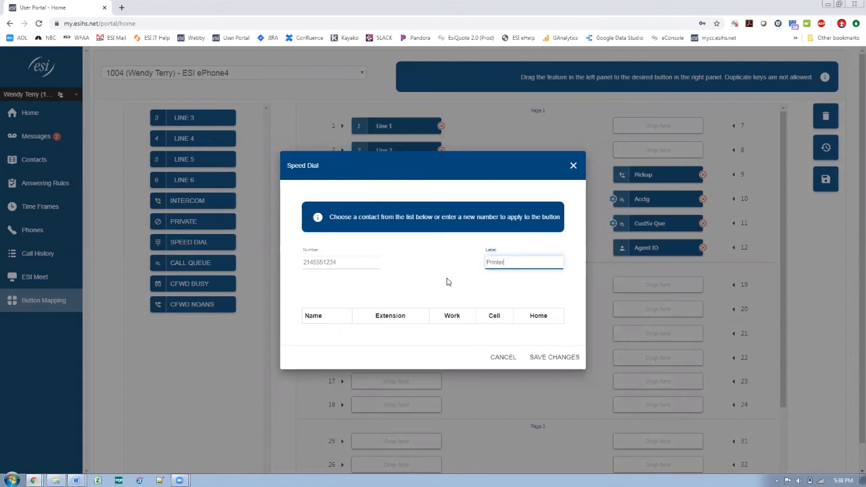
{"action": "left_click", "coordinate": [555, 359]}
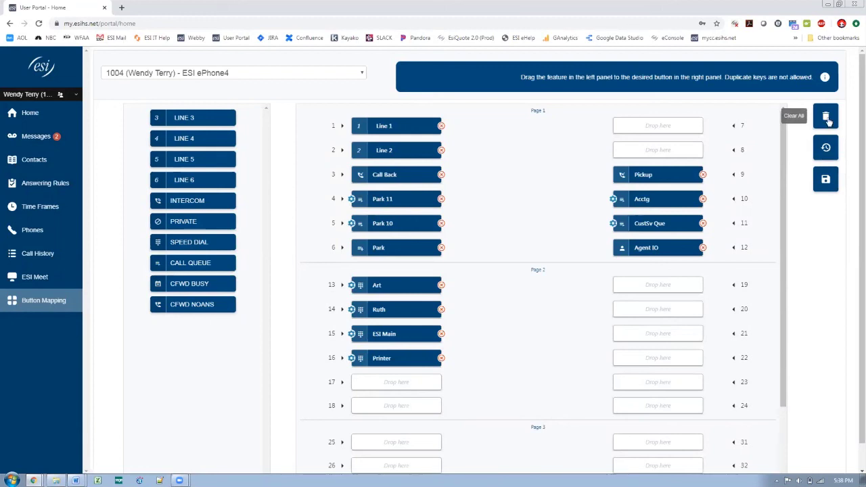
Save the complete ePhone4 button map to the phone and dismiss the restart-phone notice
{"action": "left_click", "coordinate": [827, 180]}
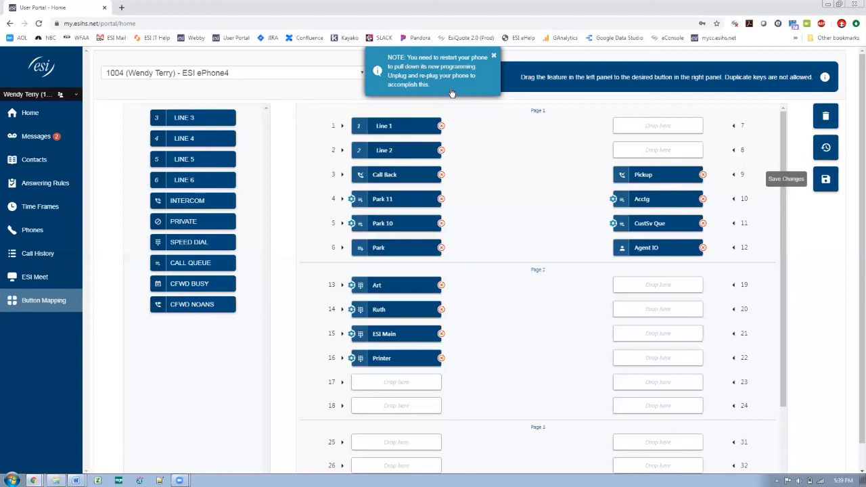
{"action": "left_click", "coordinate": [495, 56]}
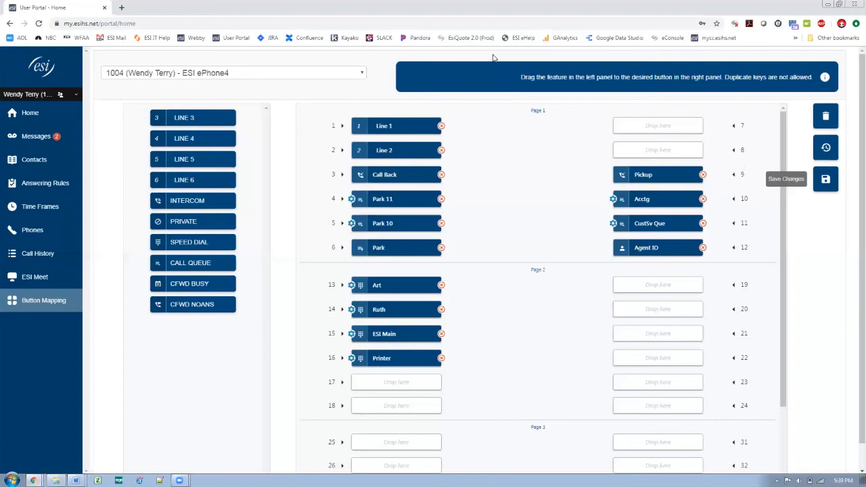
{"action": "left_click", "coordinate": [253, 75]}
{"action": "left_click", "coordinate": [248, 57]}
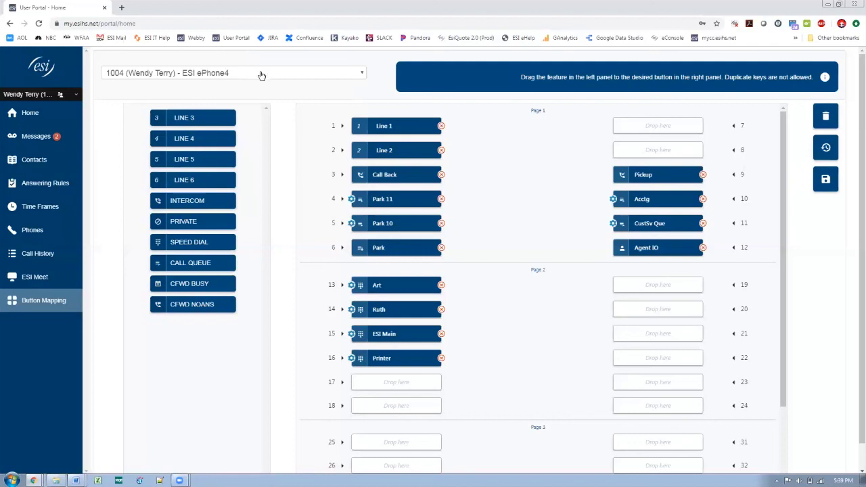
{"action": "left_click", "coordinate": [261, 73]}
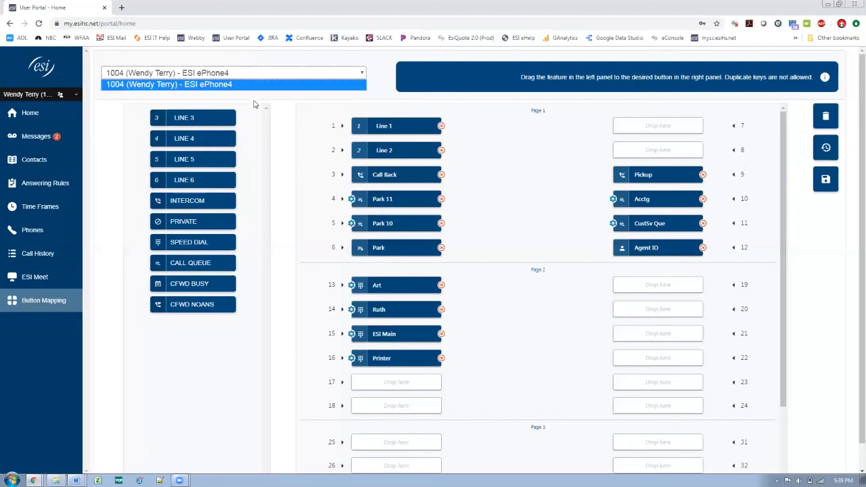
{"action": "left_click", "coordinate": [266, 59]}
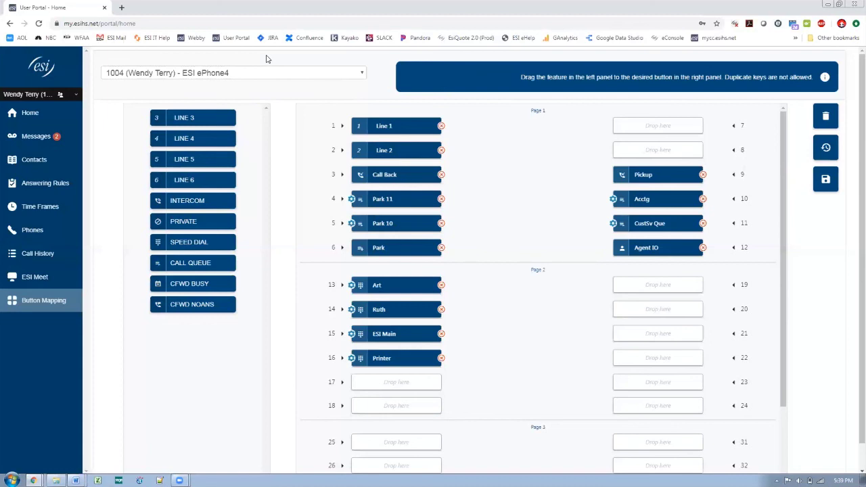